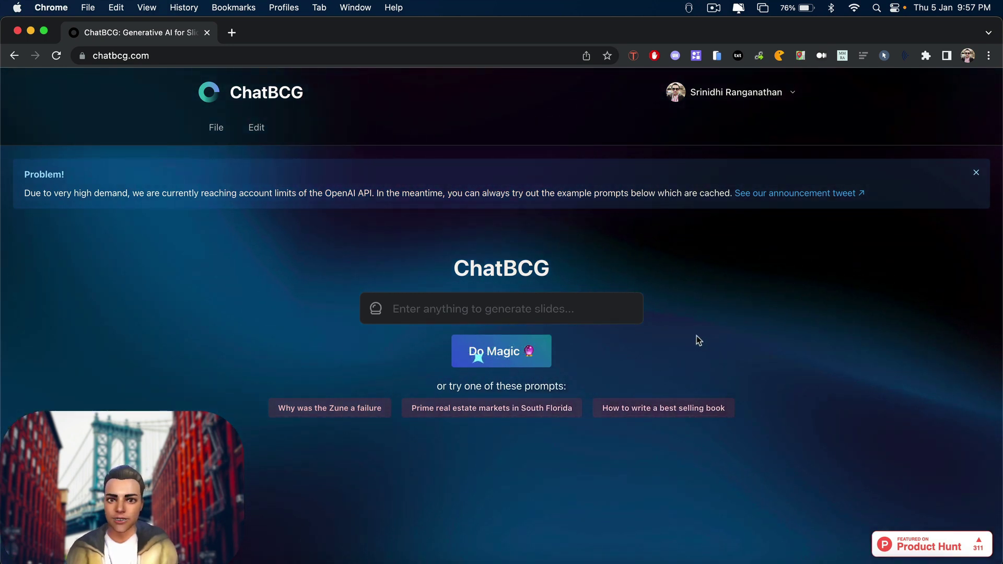
Generate the best-selling-book deck, review it, and return to the ChatBCG home page
left_click(679, 410)
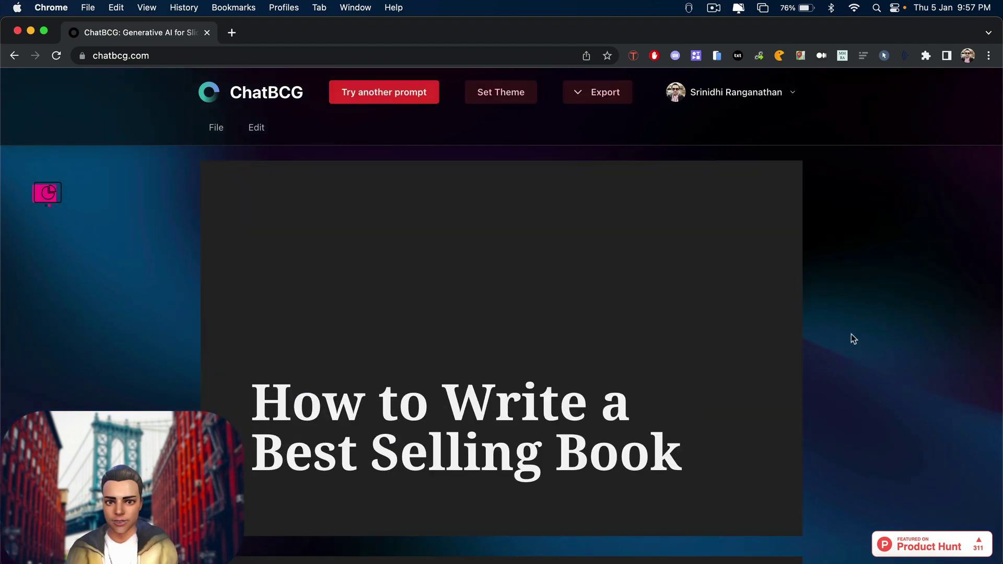
scroll(855, 333, "down", 5)
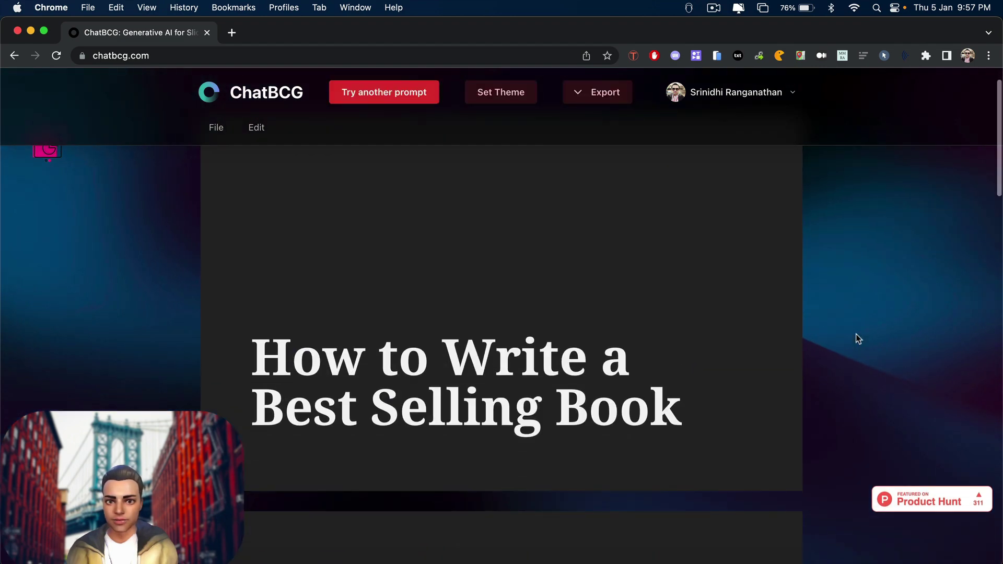
scroll(856, 334, "down", 5)
scroll(857, 334, "down", 5)
scroll(856, 334, "down", 5)
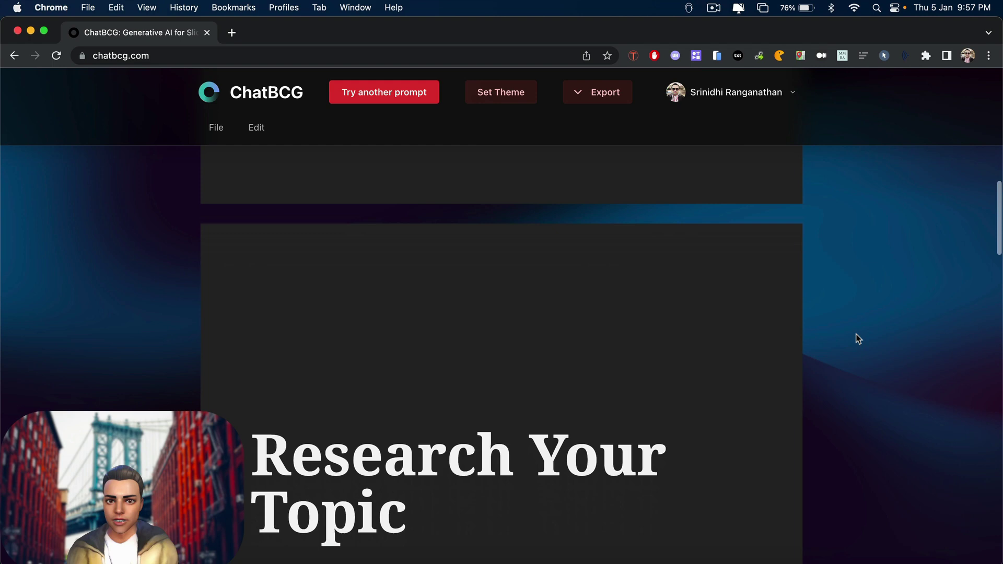
scroll(856, 334, "down", 3)
scroll(858, 339, "down", 1)
scroll(858, 339, "up", 5)
scroll(857, 339, "up", 5)
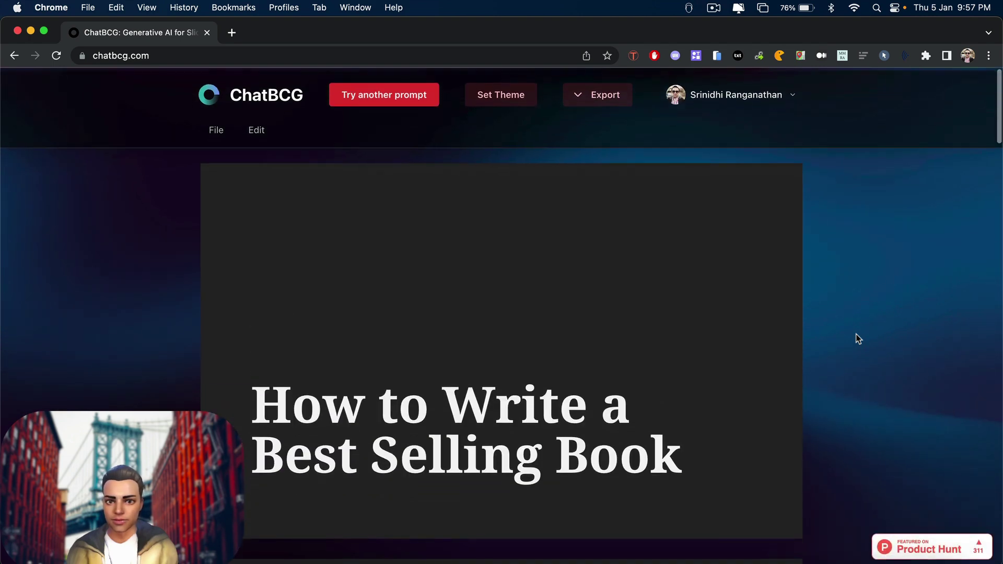
scroll(857, 339, "down", 5)
scroll(857, 338, "down", 5)
scroll(858, 339, "down", 5)
scroll(858, 339, "down", 3)
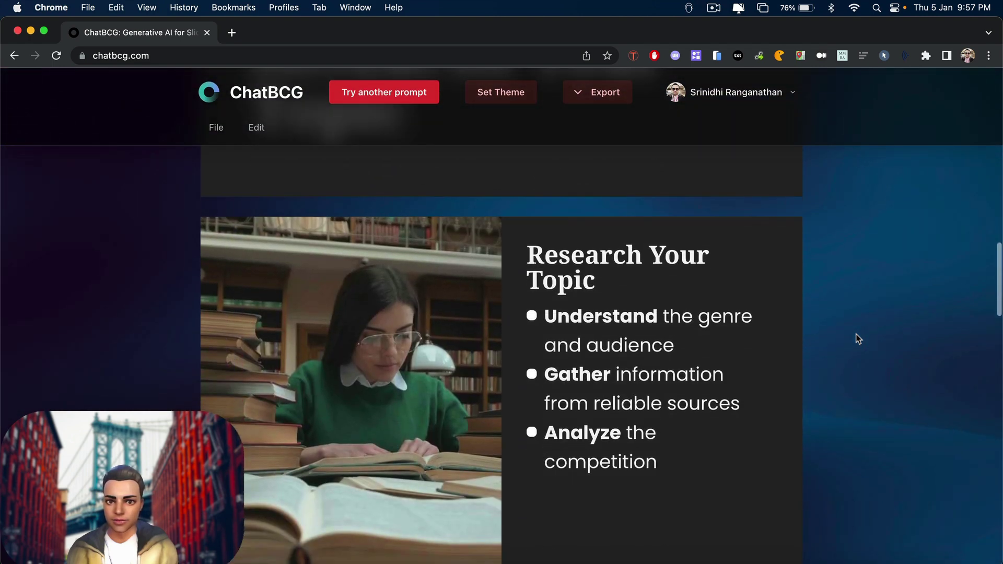
scroll(857, 339, "down", 5)
scroll(857, 338, "down", 5)
scroll(857, 339, "down", 5)
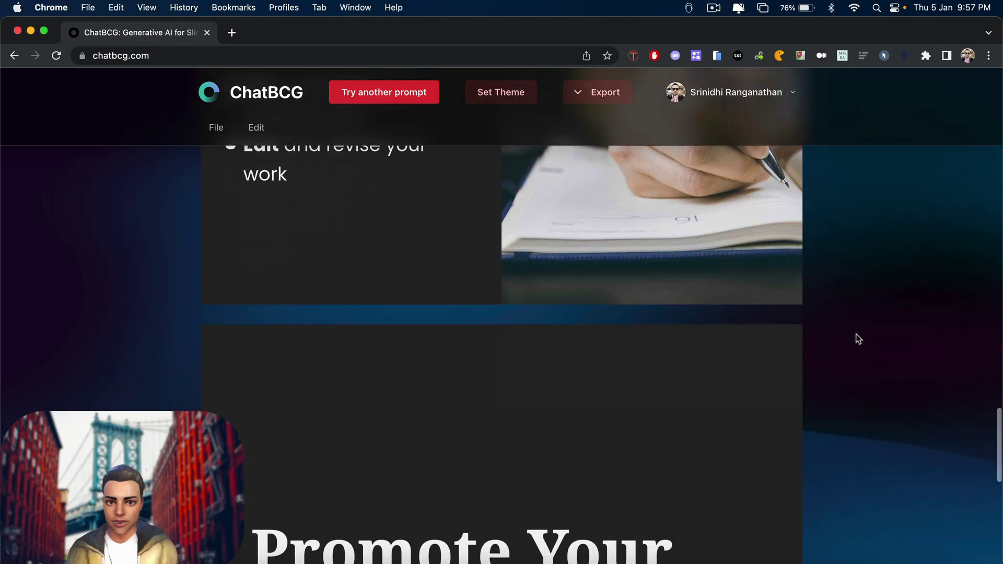
scroll(858, 339, "down", 4)
scroll(857, 339, "down", 5)
scroll(858, 339, "up", 1)
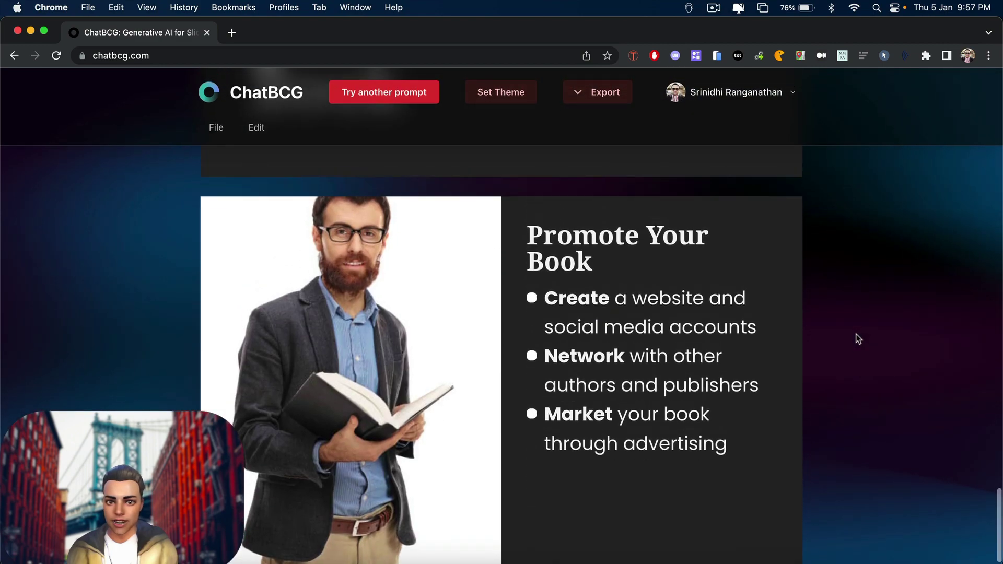
scroll(858, 339, "up", 4)
scroll(858, 338, "up", 8)
scroll(857, 339, "up", 8)
scroll(858, 338, "up", 6)
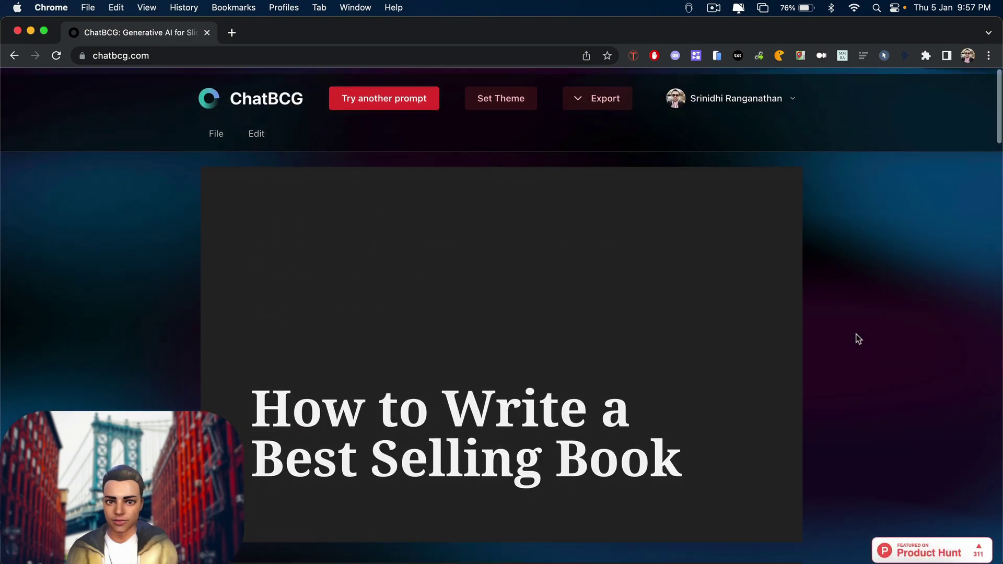
left_click(285, 99)
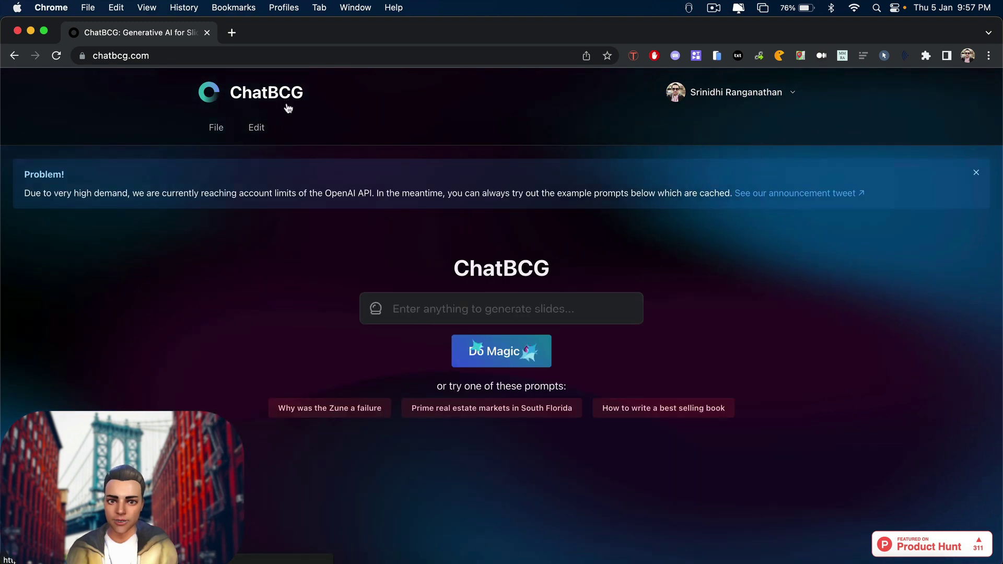
Generate a deck from the 'Why was the Zune a failure' example prompt
left_click(486, 306)
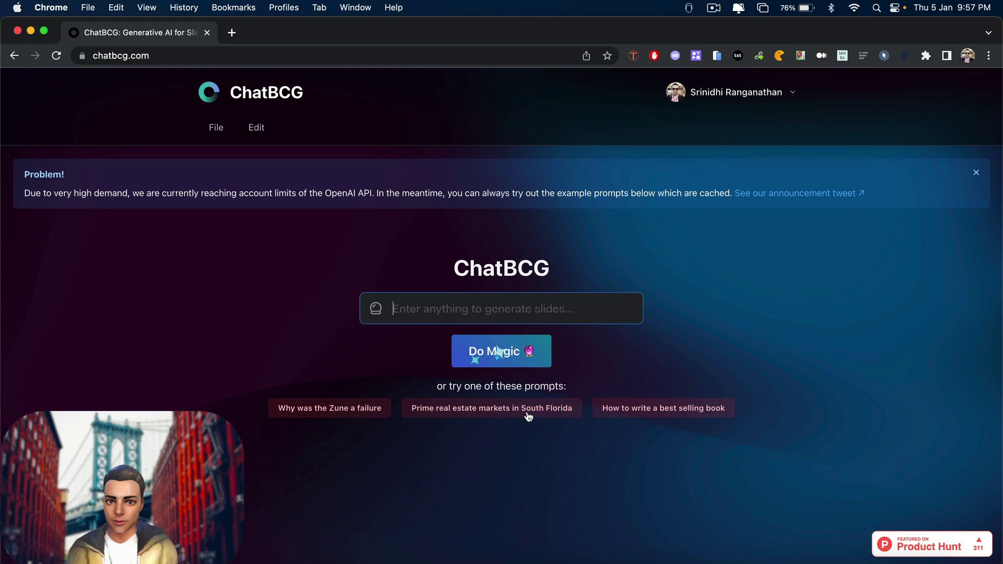
left_click(331, 408)
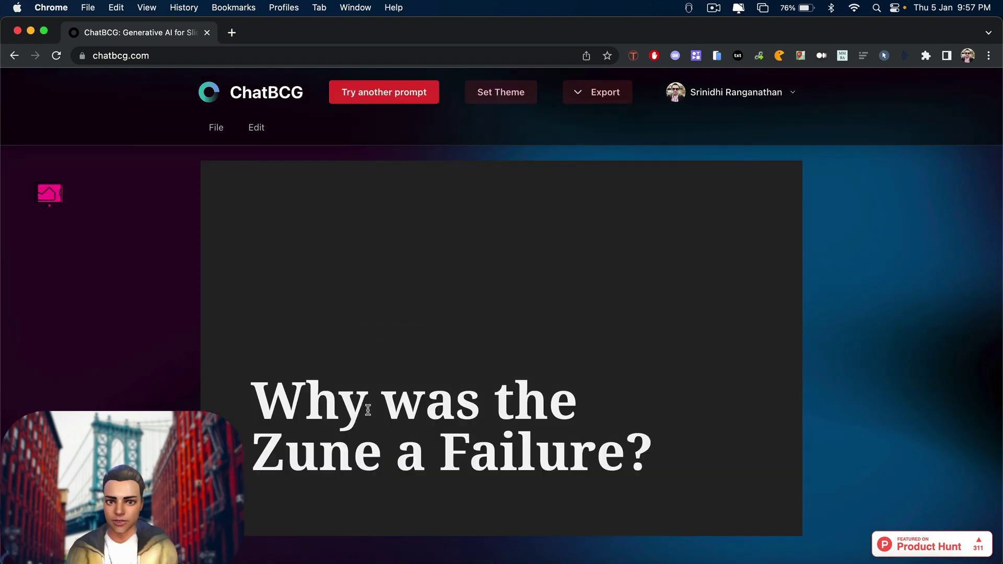
scroll(865, 293, "down", 5)
scroll(864, 294, "down", 5)
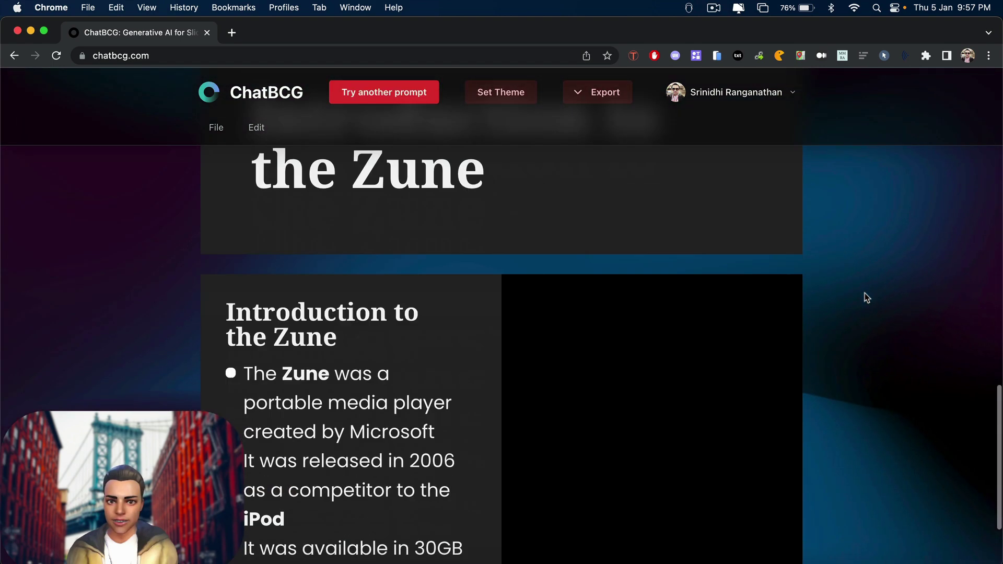
scroll(864, 293, "down", 5)
scroll(864, 293, "down", 5)
scroll(865, 293, "down", 2)
scroll(868, 297, "up", 10)
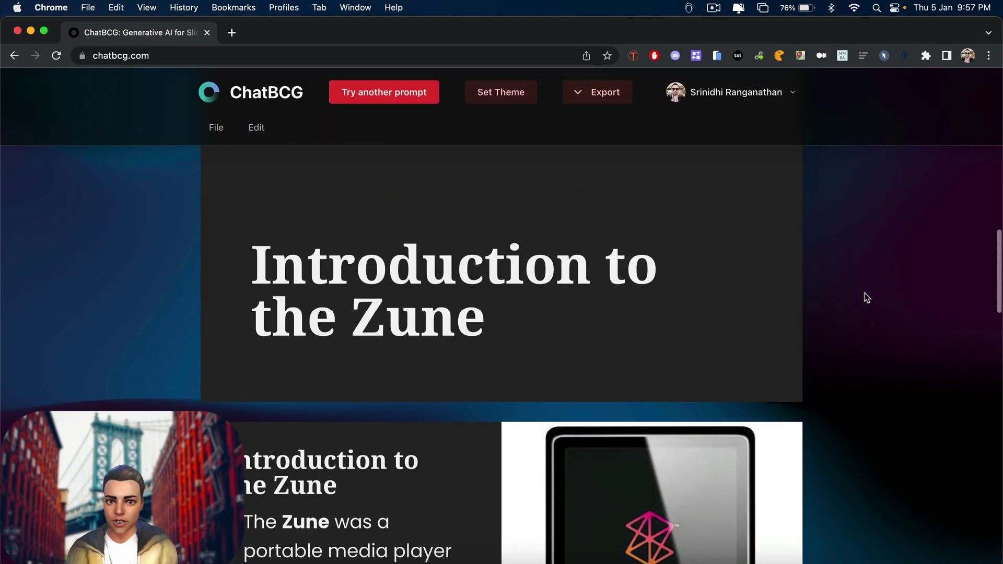
scroll(867, 297, "down", 5)
scroll(867, 297, "down", 5)
scroll(866, 297, "down", 3)
scroll(867, 297, "down", 5)
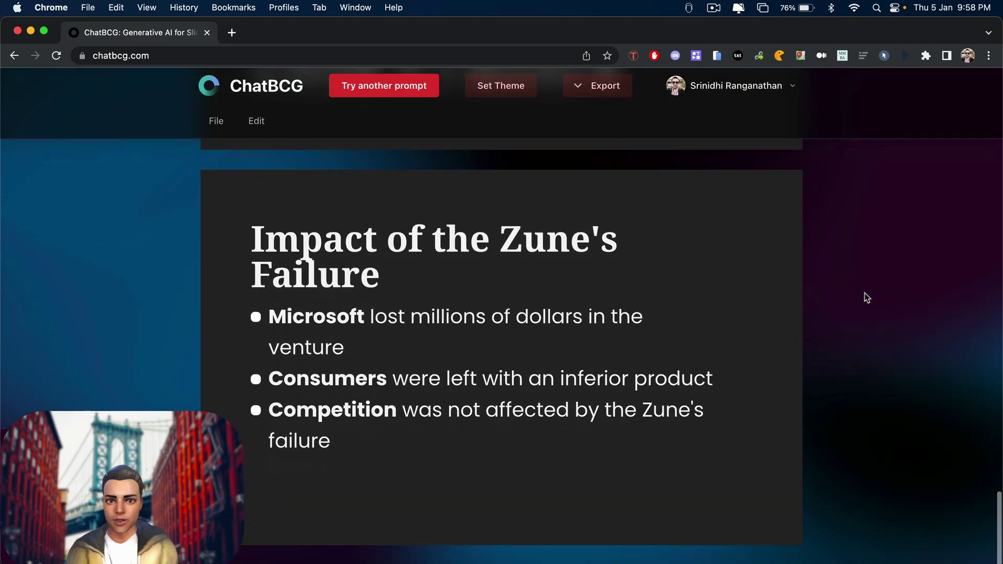
scroll(866, 297, "up", 10)
scroll(867, 296, "up", 10)
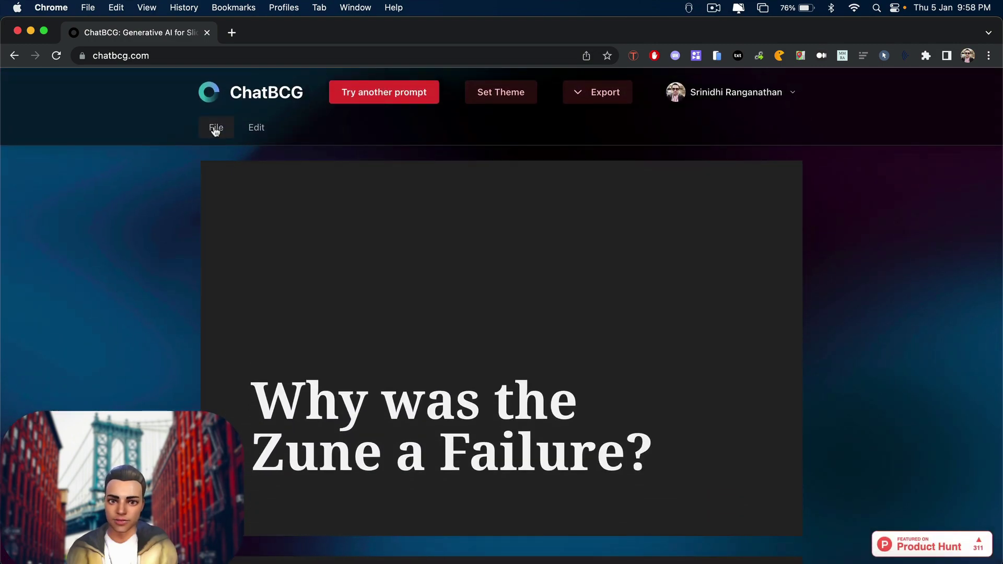
Return to the start page and ready the prompt field for 'digital marketing tips'
left_click(252, 94)
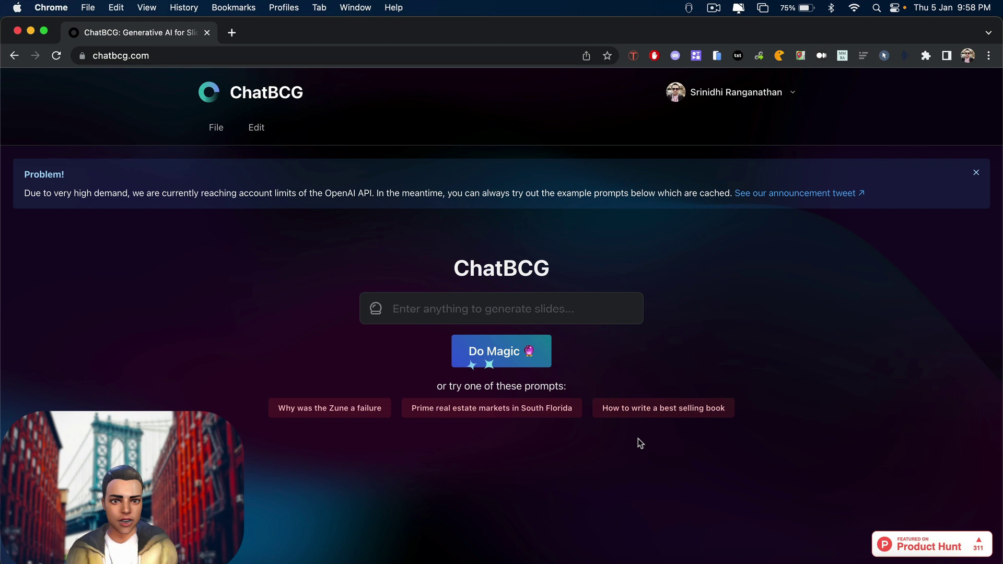
left_click(572, 308)
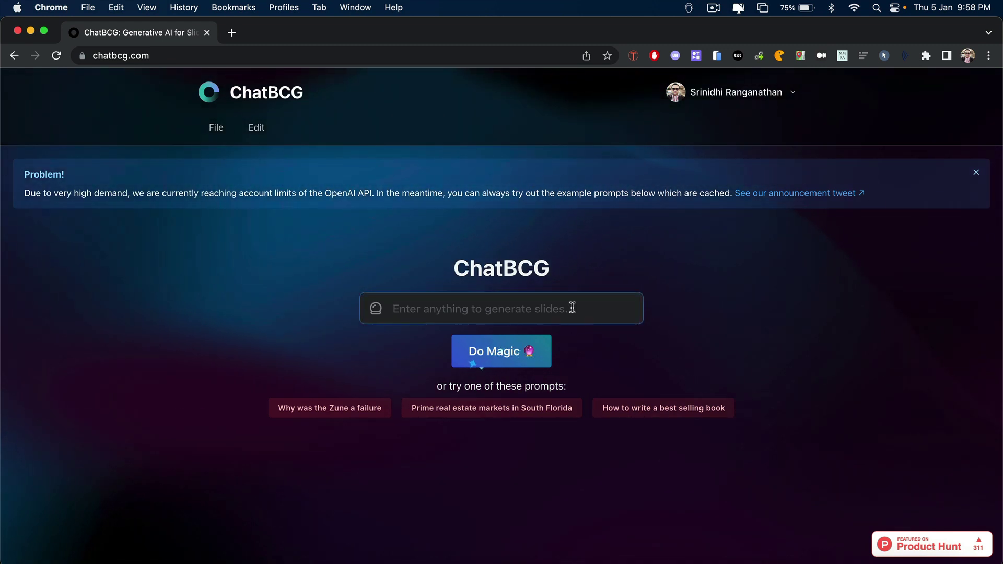
type("digital marketing tips")
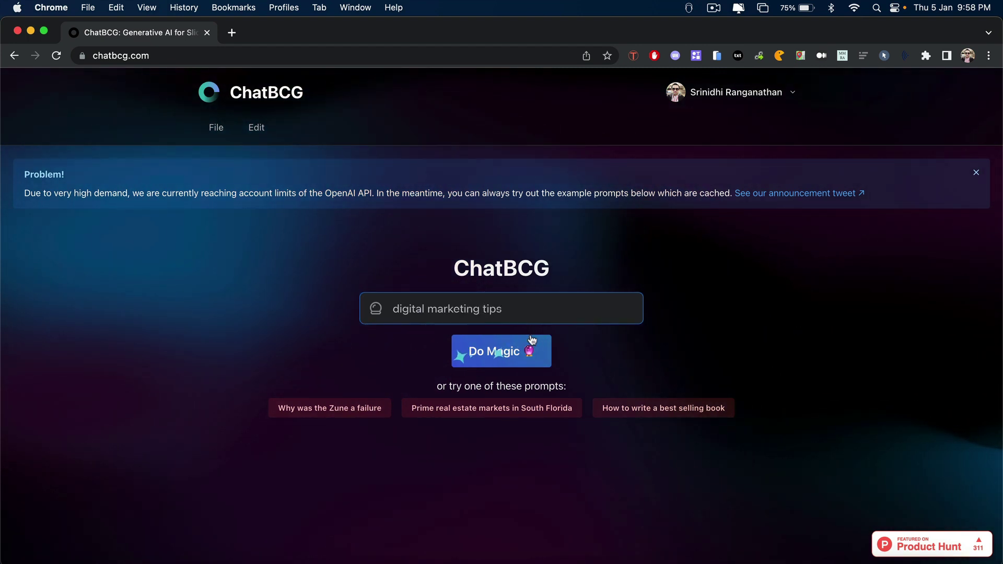
Generate the Digital Marketing Tips for Small Businesses deck and browse its slides
left_click(519, 354)
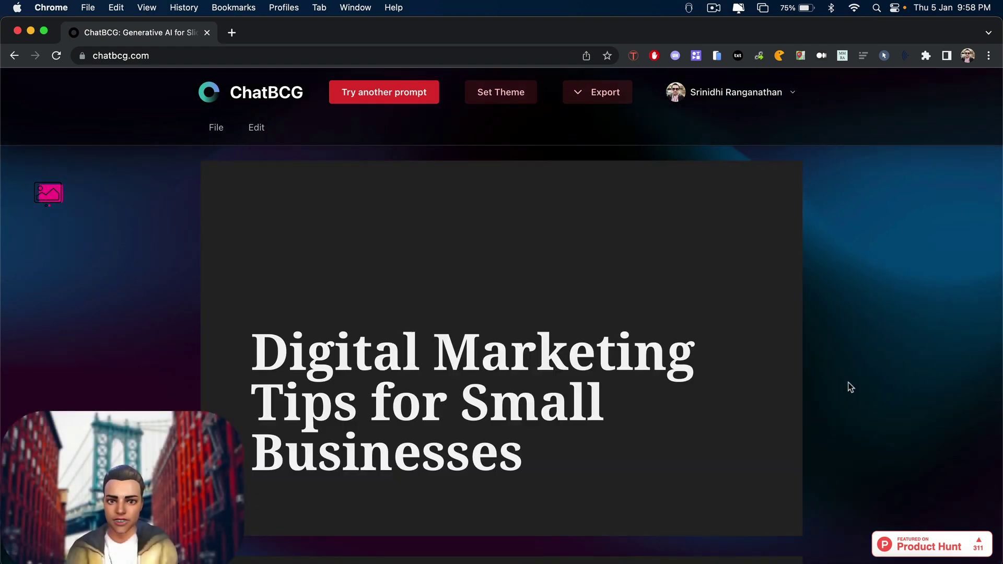
scroll(850, 387, "down", 5)
scroll(850, 388, "down", 5)
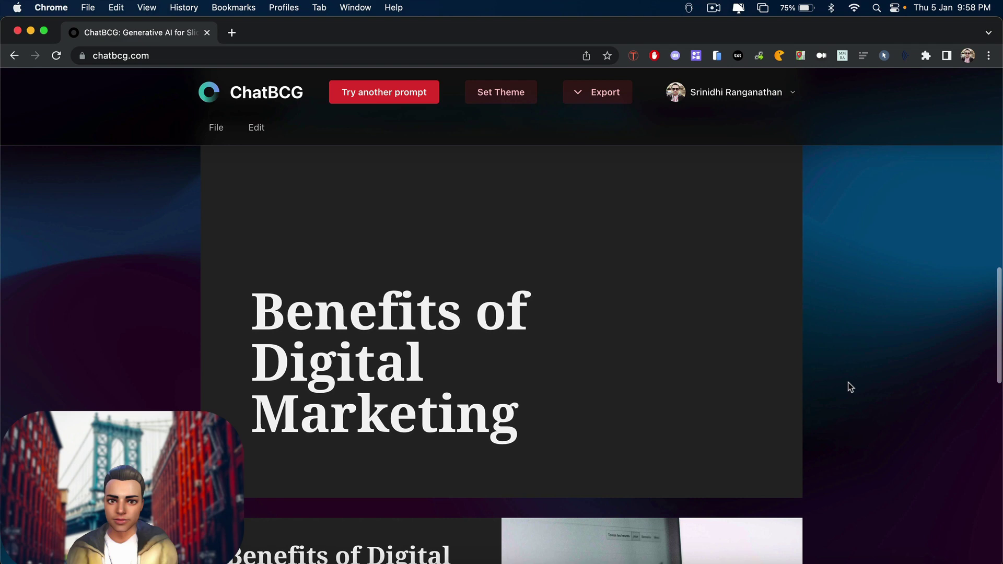
scroll(851, 387, "down", 5)
scroll(850, 388, "down", 5)
scroll(850, 388, "down", 5)
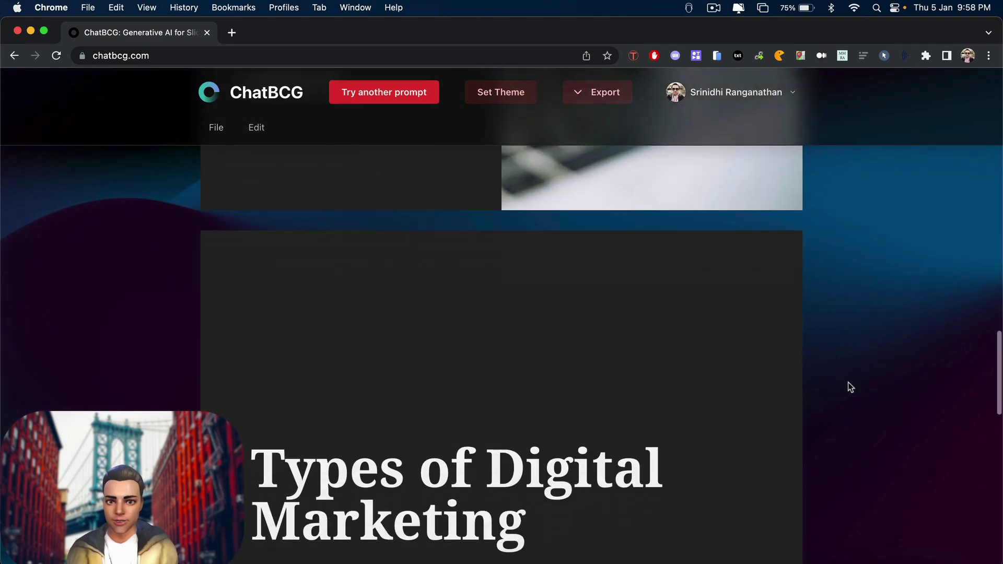
scroll(851, 388, "down", 5)
scroll(850, 388, "down", 5)
scroll(850, 387, "down", 3)
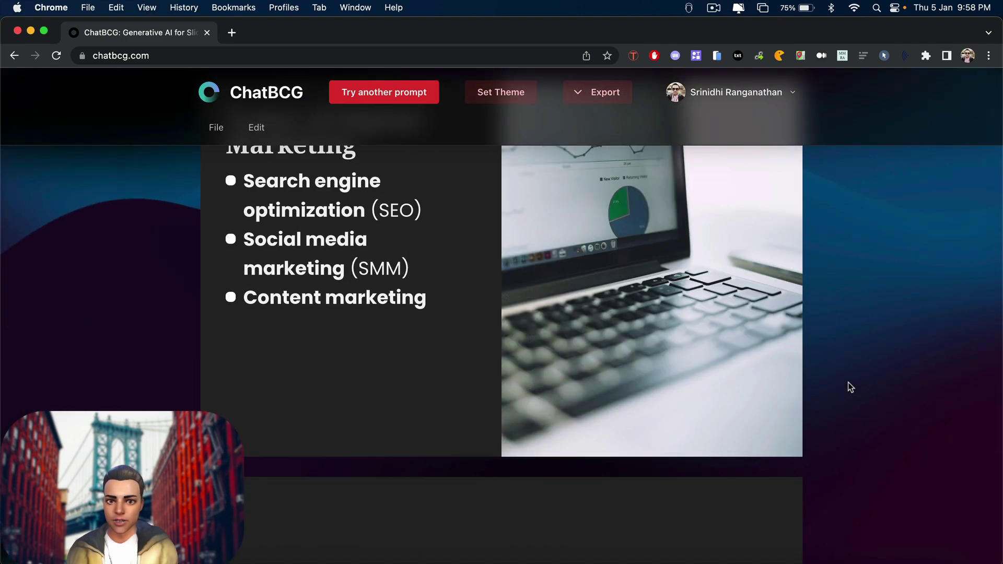
scroll(851, 388, "up", 1)
scroll(850, 387, "down", 5)
scroll(850, 387, "down", 4)
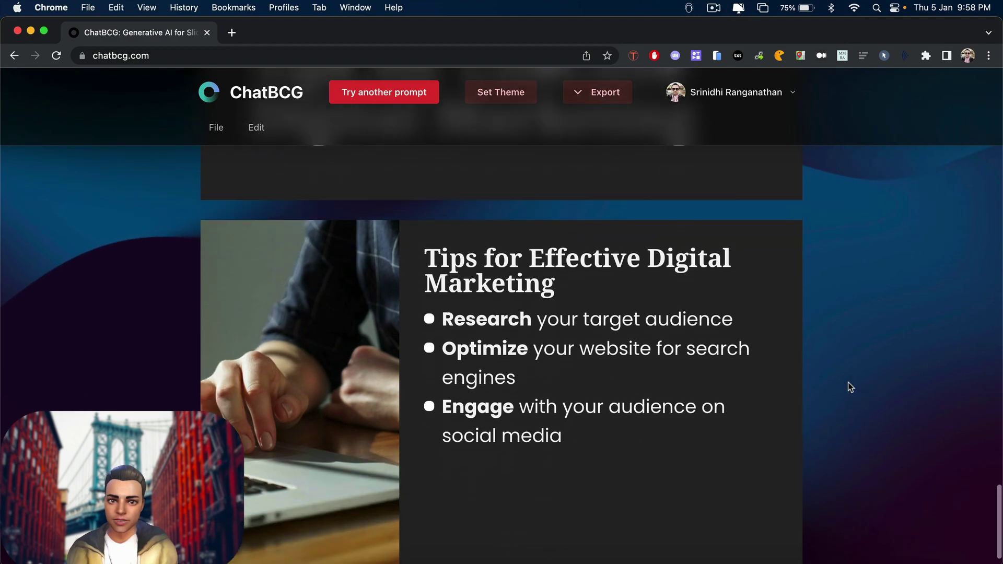
scroll(851, 387, "down", 2)
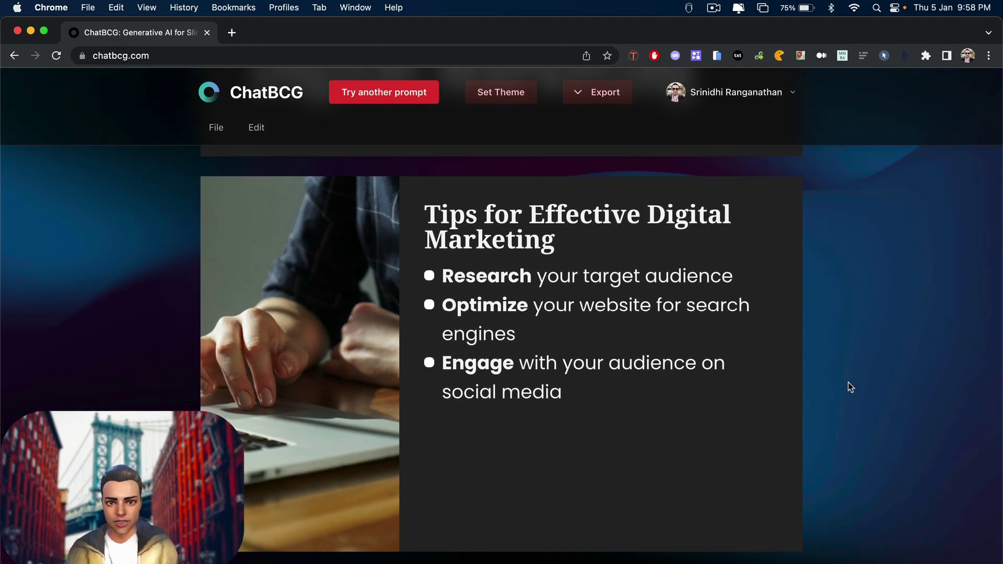
scroll(851, 387, "up", 5)
scroll(851, 387, "up", 5)
scroll(851, 387, "up", 5)
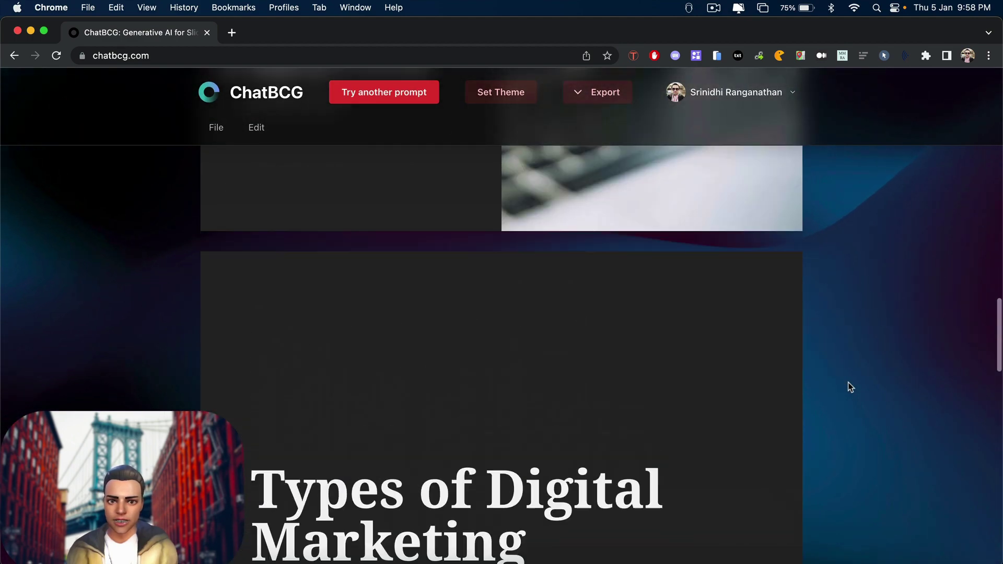
scroll(850, 387, "up", 4)
scroll(851, 387, "up", 5)
scroll(850, 387, "up", 5)
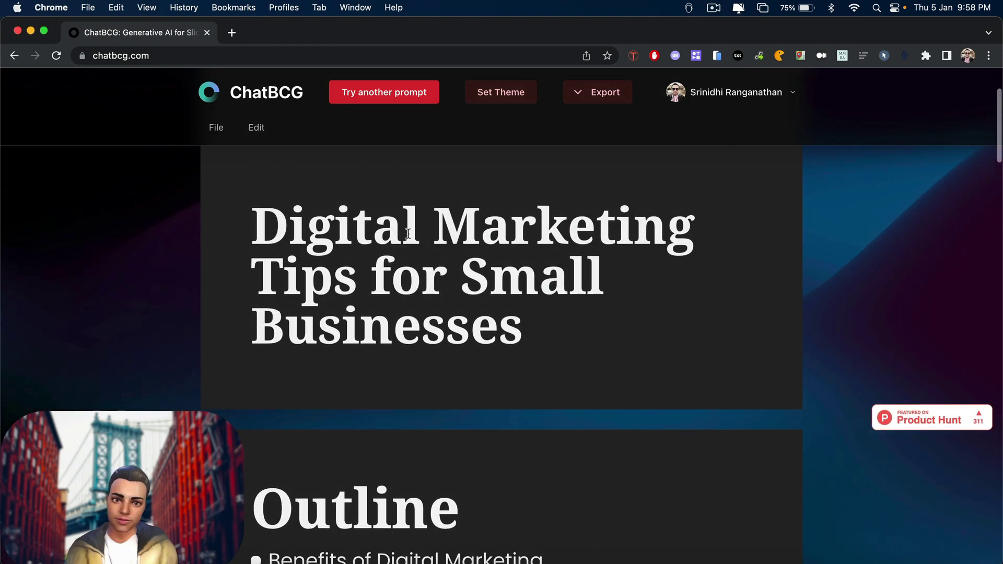
scroll(851, 387, "up", 2)
Start a new prompt for 'artificial intelligence technology in education'
left_click(251, 95)
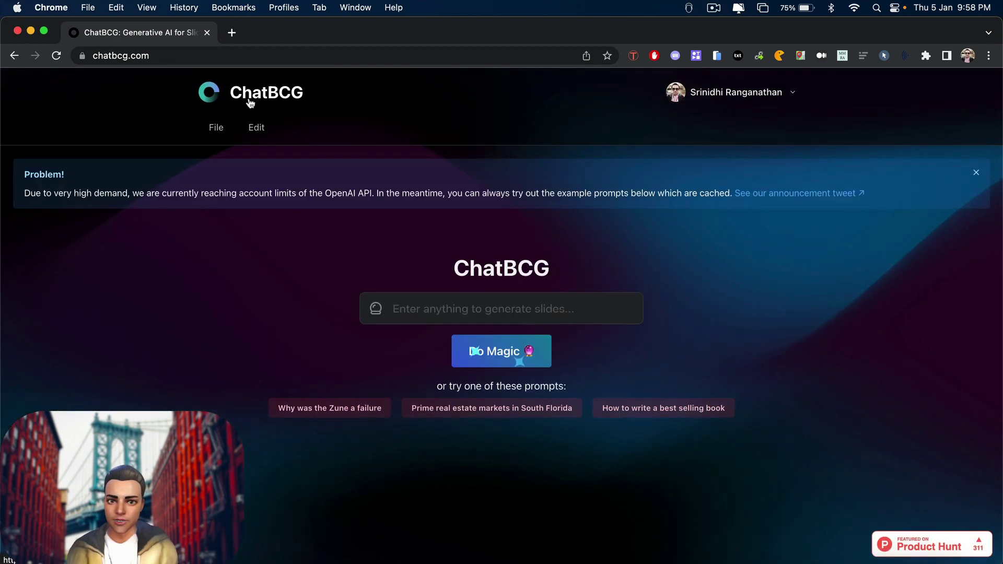
left_click(453, 309)
type("artificial intelligence technology in education")
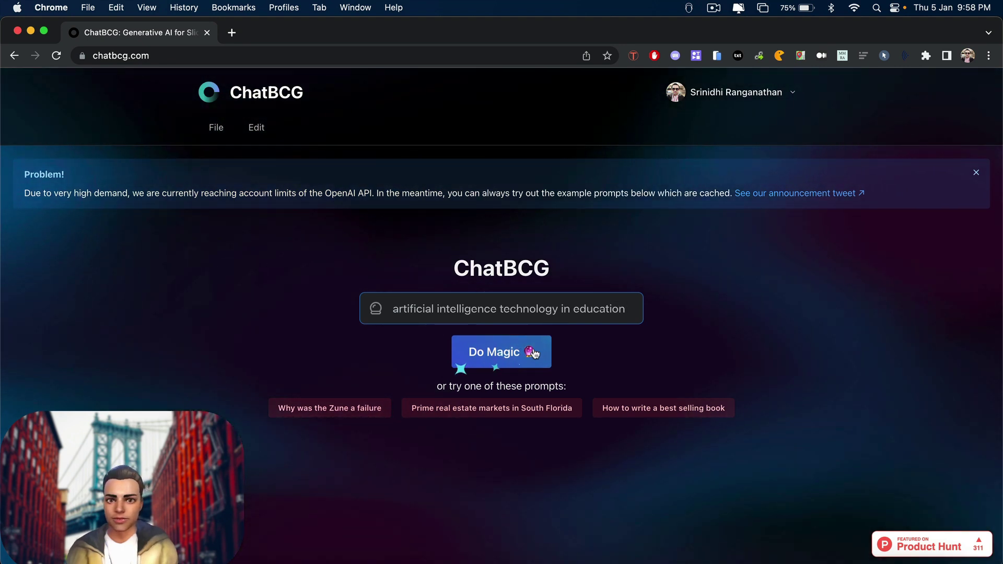
Generate the AI-in-education deck and review it through the benefits-of-AI slide
left_click(534, 352)
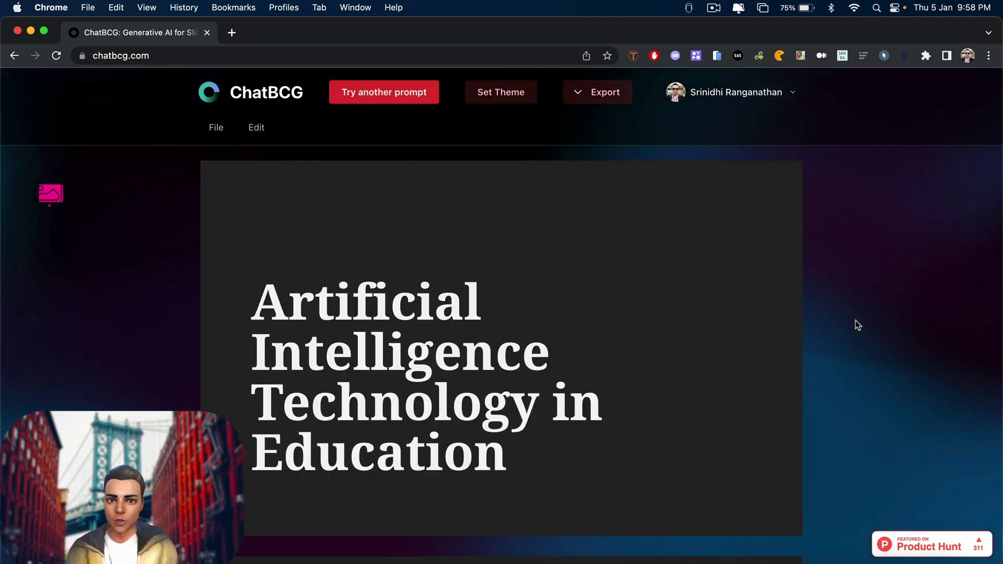
scroll(874, 336, "down", 5)
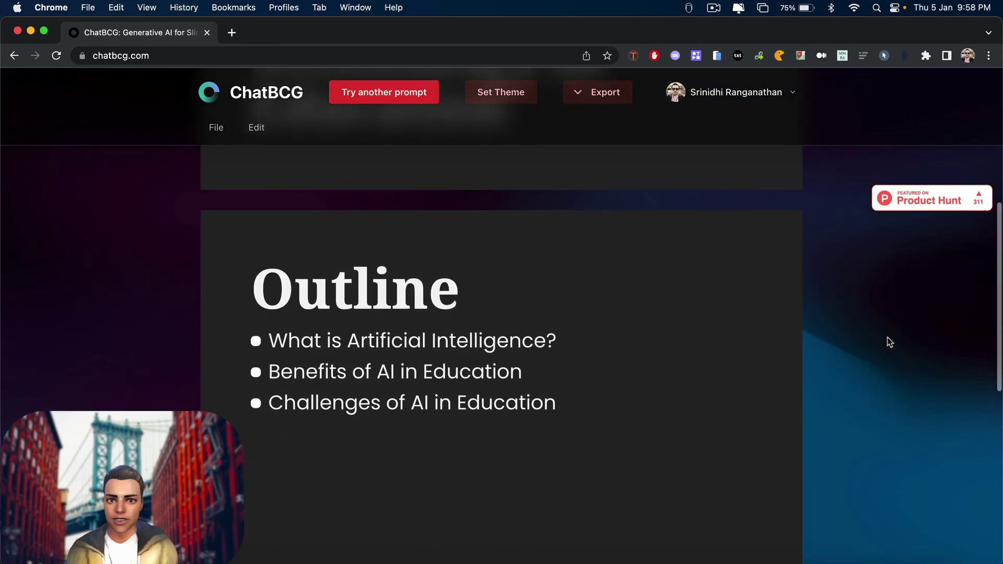
scroll(889, 342, "down", 10)
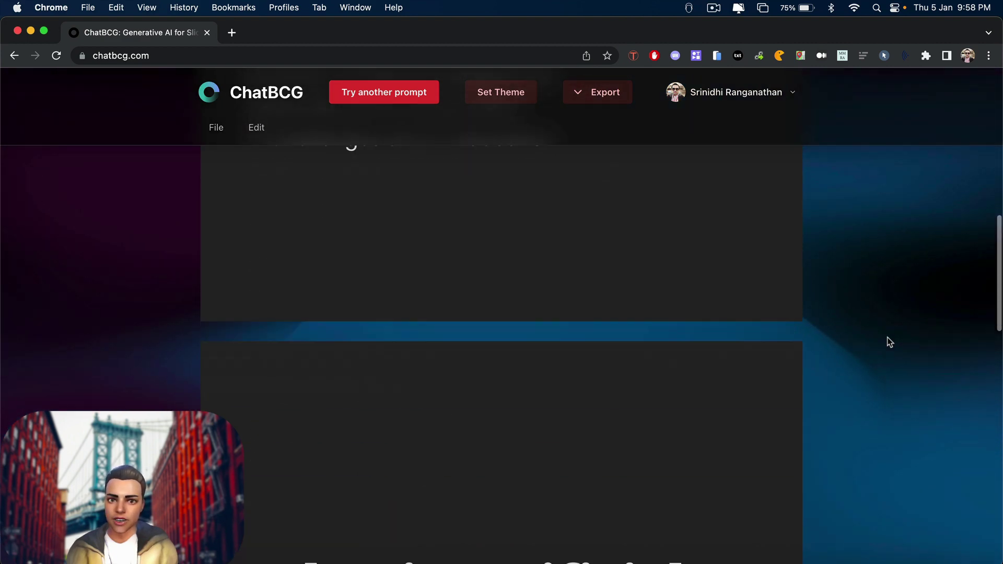
scroll(889, 341, "down", 5)
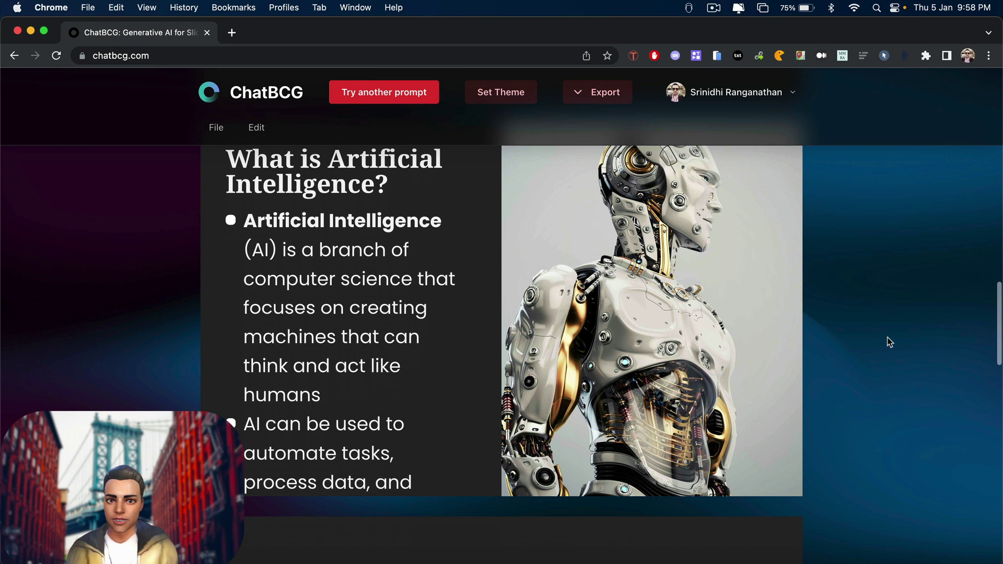
scroll(890, 342, "down", 8)
scroll(890, 342, "down", 4)
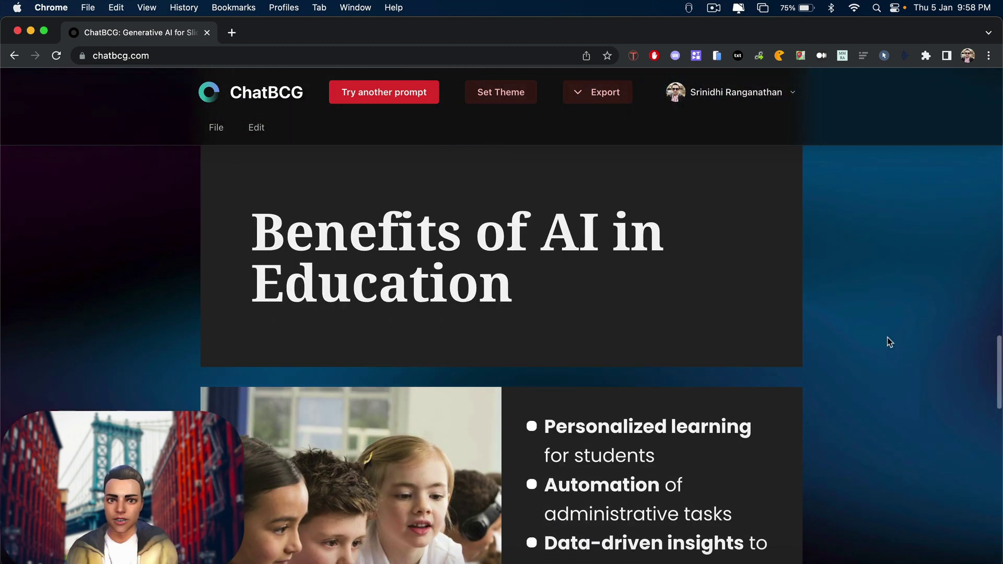
scroll(889, 342, "down", 5)
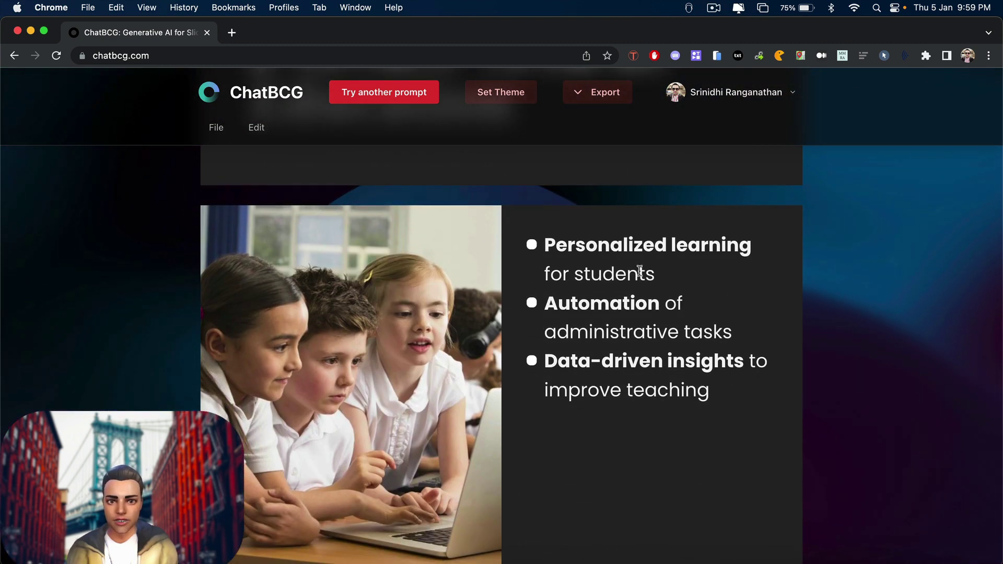